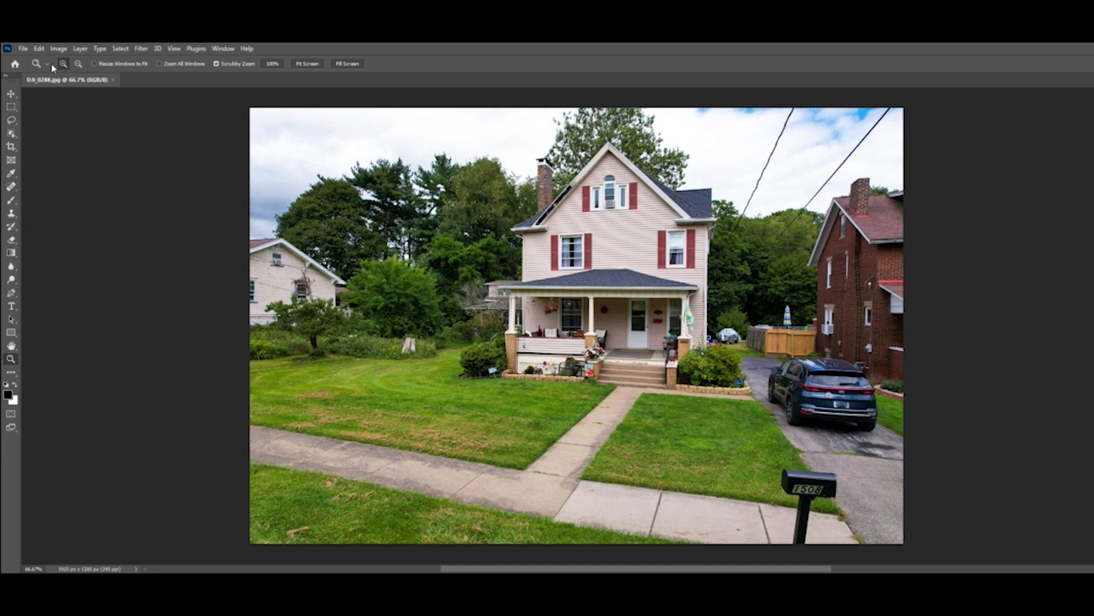
Step: Paint over the two power lines in the sky with the Spot Healing Brush at a brush size of 36 px
{"action": "left_click", "coordinate": [11, 186]}
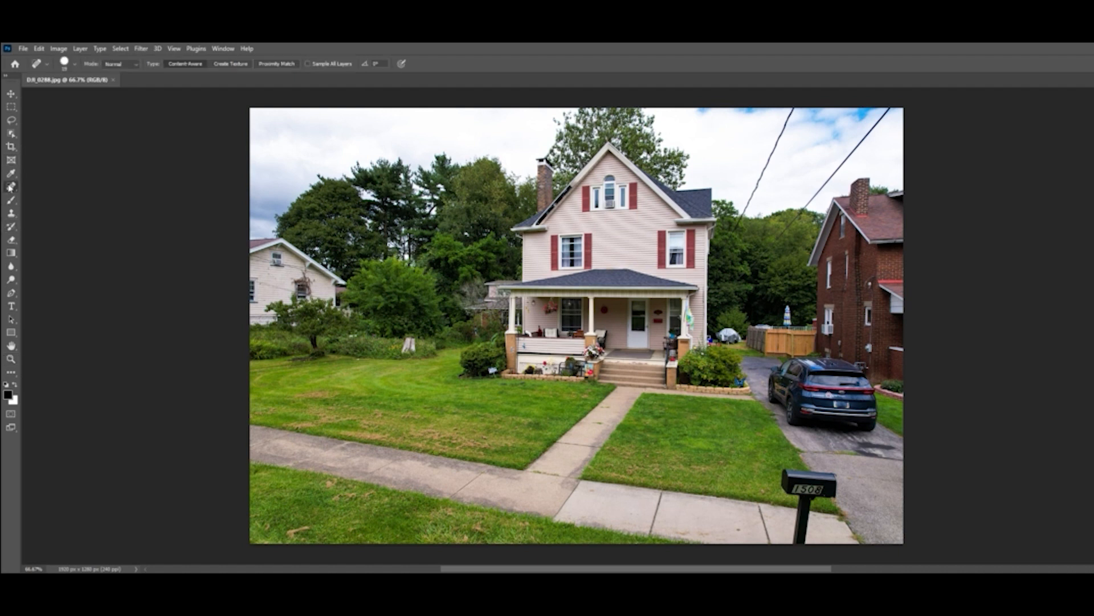
{"action": "left_click", "coordinate": [76, 65]}
{"action": "left_click_drag", "start_coordinate": [25, 94], "coordinate": [35, 94]}
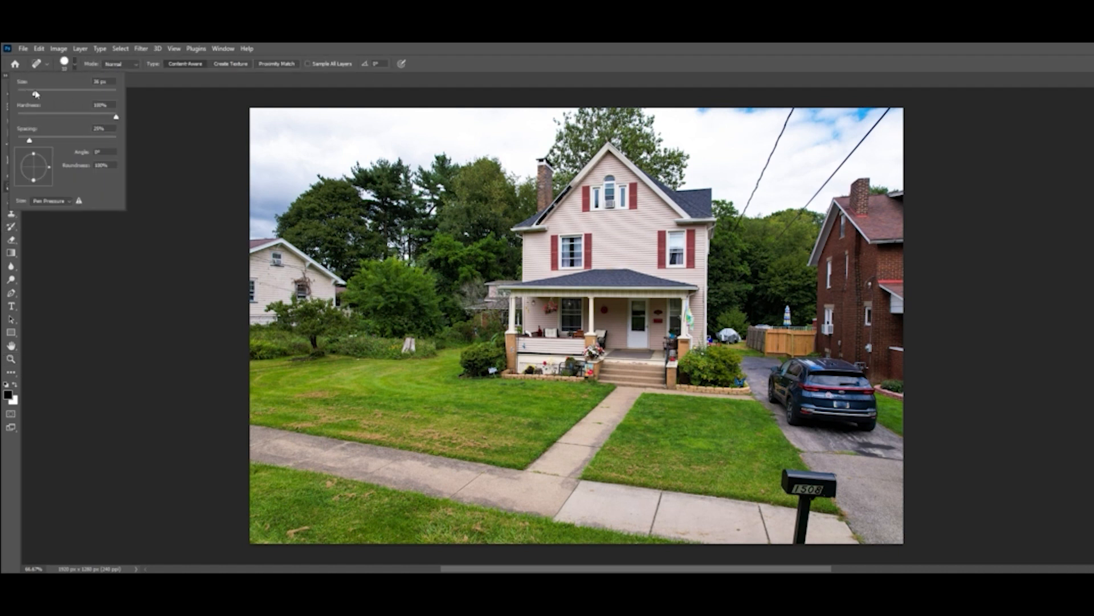
{"action": "left_click", "coordinate": [75, 64]}
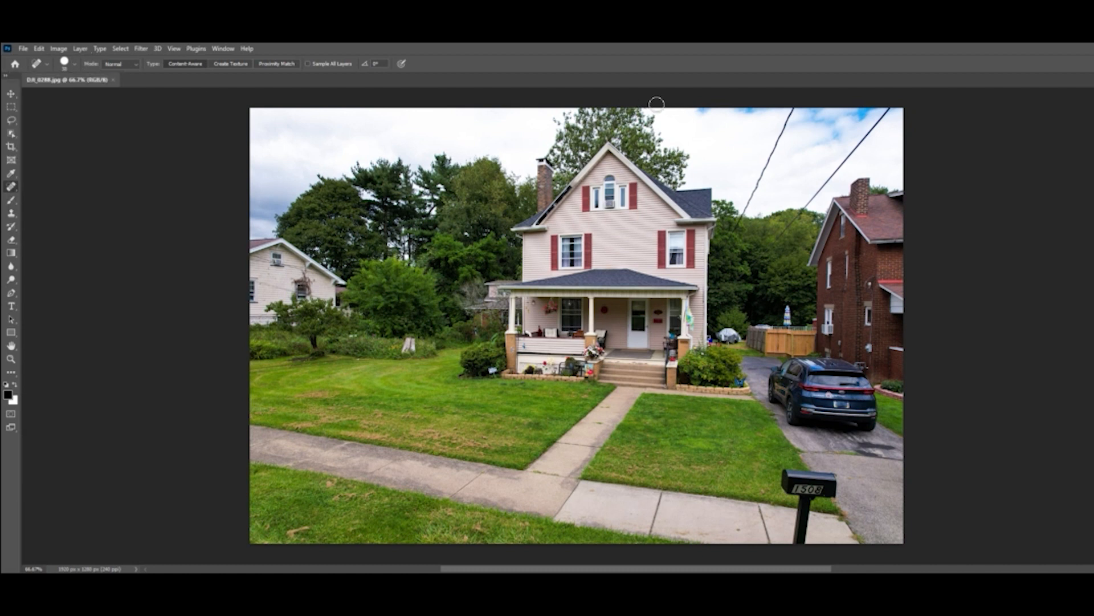
{"action": "left_click_drag", "start_coordinate": [785, 120], "coordinate": [749, 210]}
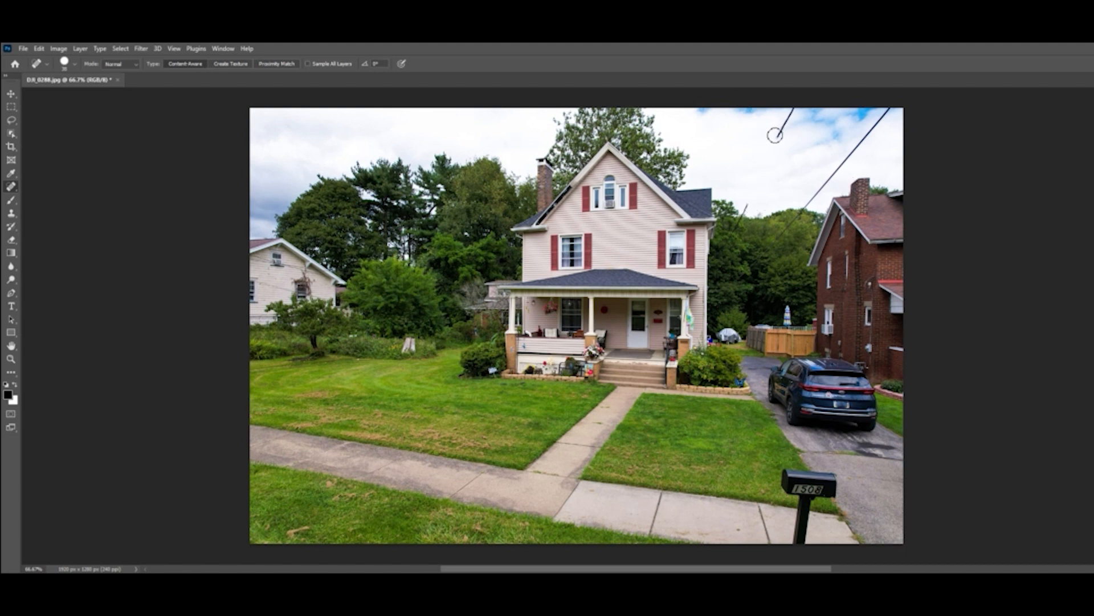
{"action": "left_click_drag", "start_coordinate": [778, 137], "coordinate": [799, 107]}
{"action": "left_click_drag", "start_coordinate": [891, 109], "coordinate": [815, 201]}
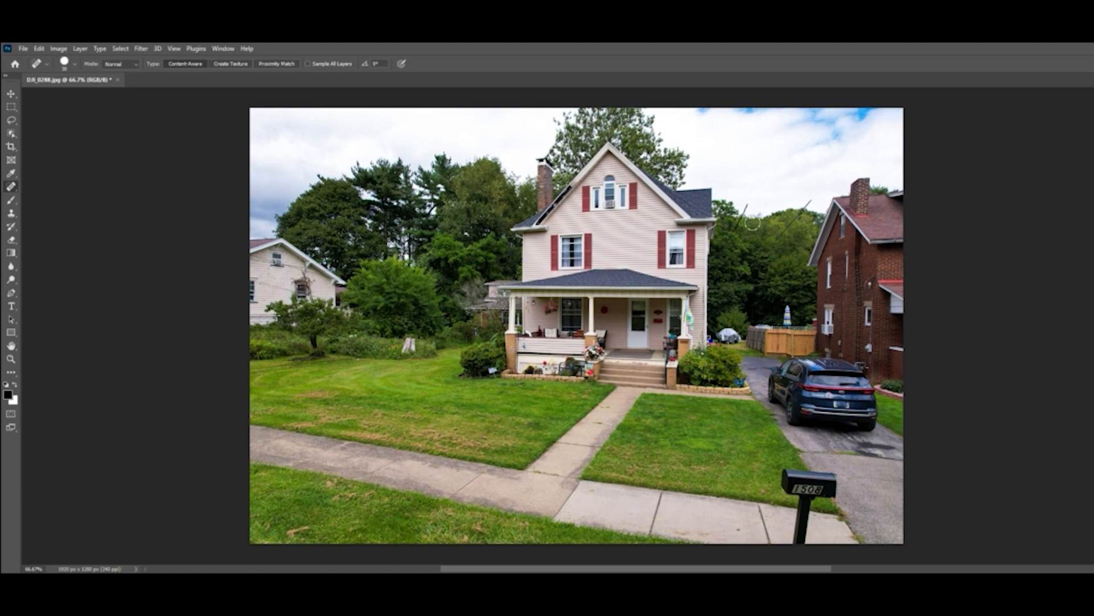
Step: Undo the healing strokes on both power lines
{"action": "left_click", "coordinate": [39, 49]}
{"action": "left_click", "coordinate": [41, 57]}
{"action": "left_click", "coordinate": [39, 48]}
{"action": "left_click", "coordinate": [41, 56]}
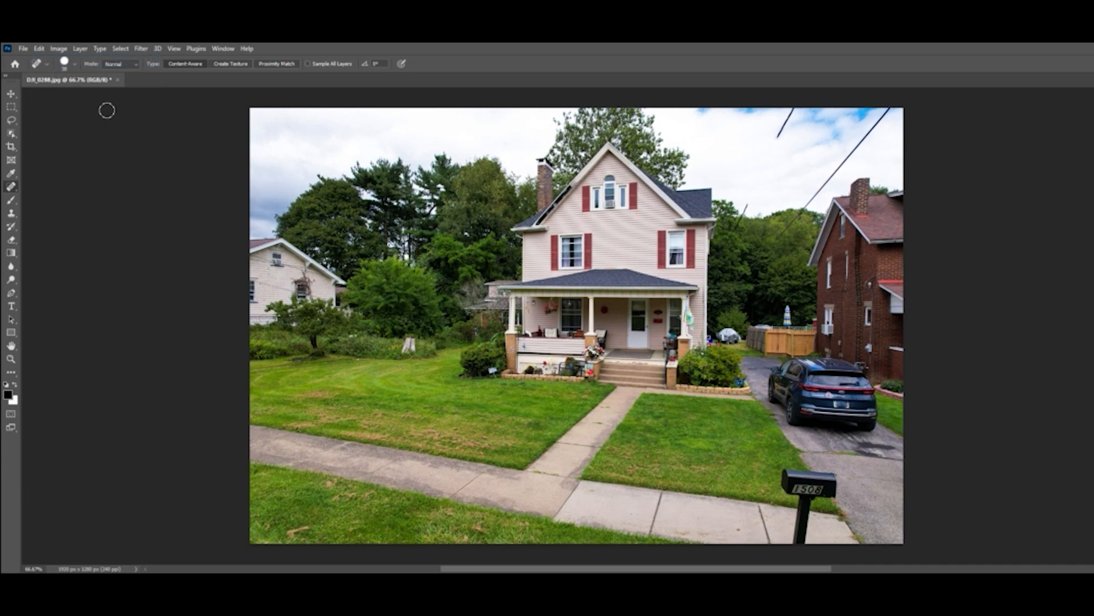
{"action": "left_click", "coordinate": [39, 48]}
{"action": "left_click", "coordinate": [42, 59]}
Step: Clone clear sky over the upper part of the power line nearest the house, using the Clone Stamp with an adjusted brush size
{"action": "left_click", "coordinate": [12, 214]}
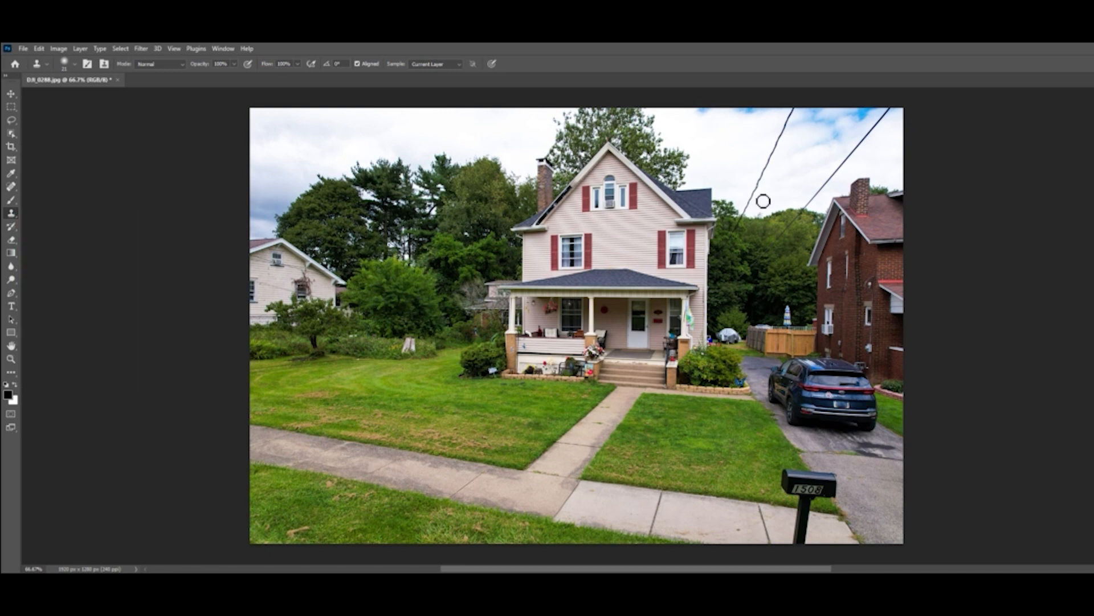
{"action": "left_click", "coordinate": [74, 66]}
{"action": "left_click_drag", "start_coordinate": [64, 97], "coordinate": [69, 98]}
{"action": "left_click", "coordinate": [73, 66]}
{"action": "left_click", "coordinate": [749, 147], "text": "alt"}
{"action": "mouse_move", "coordinate": [784, 137]}
{"action": "left_mouse_down"}
{"action": "mouse_move", "coordinate": [767, 171]}
{"action": "mouse_move", "coordinate": [792, 118]}
{"action": "mouse_move", "coordinate": [767, 167]}
{"action": "left_mouse_up"}
Step: Straighten the photo by rotating it slightly within the crop frame and apply the crop
{"action": "left_click", "coordinate": [11, 147]}
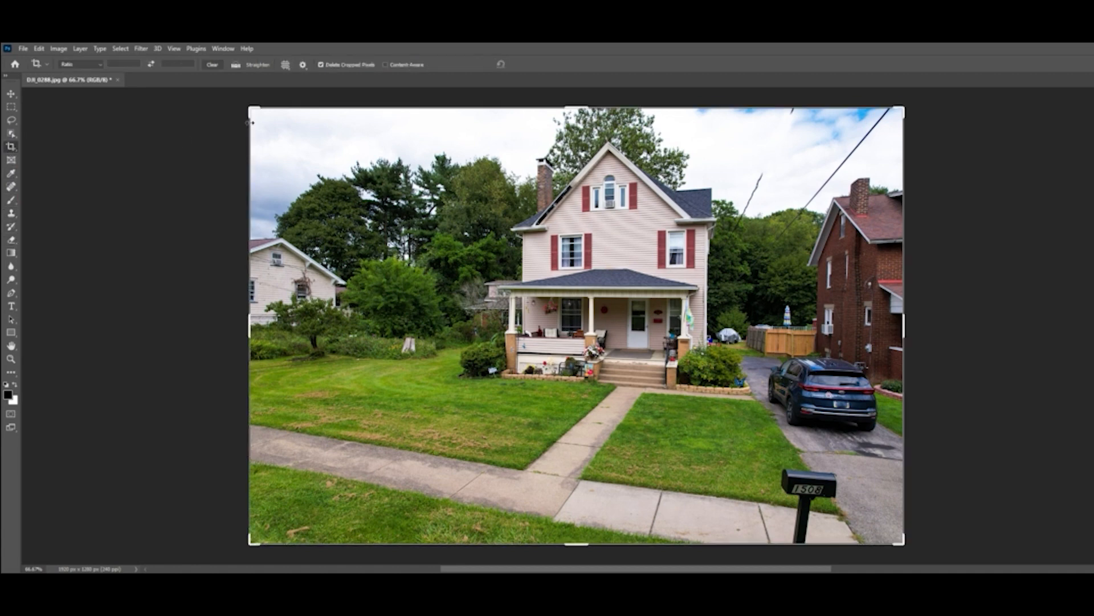
{"action": "left_click_drag", "start_coordinate": [249, 109], "coordinate": [272, 118]}
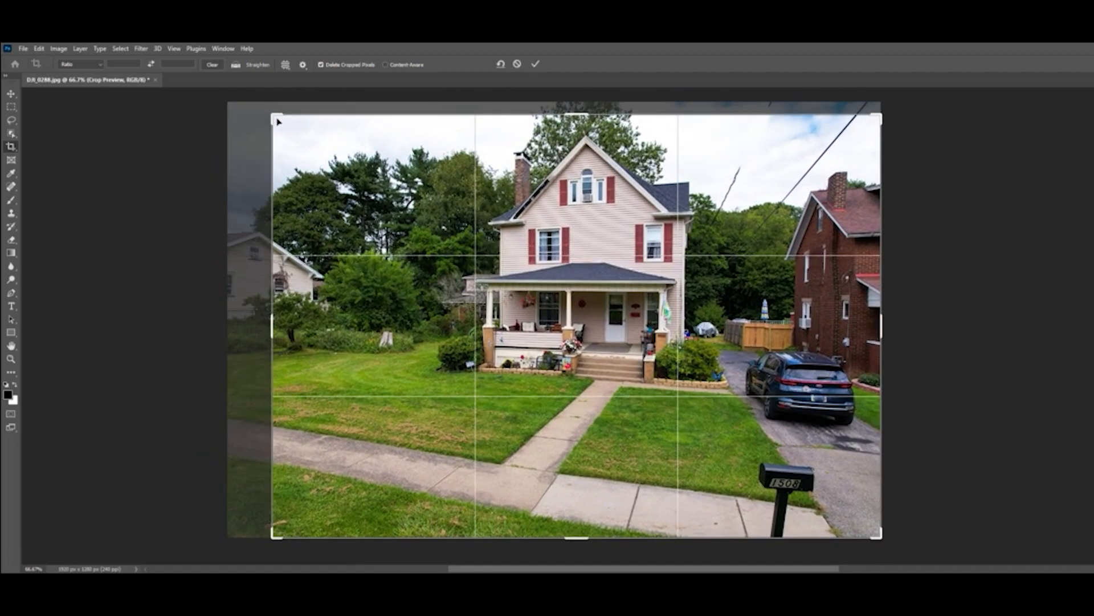
{"action": "left_click", "coordinate": [516, 64]}
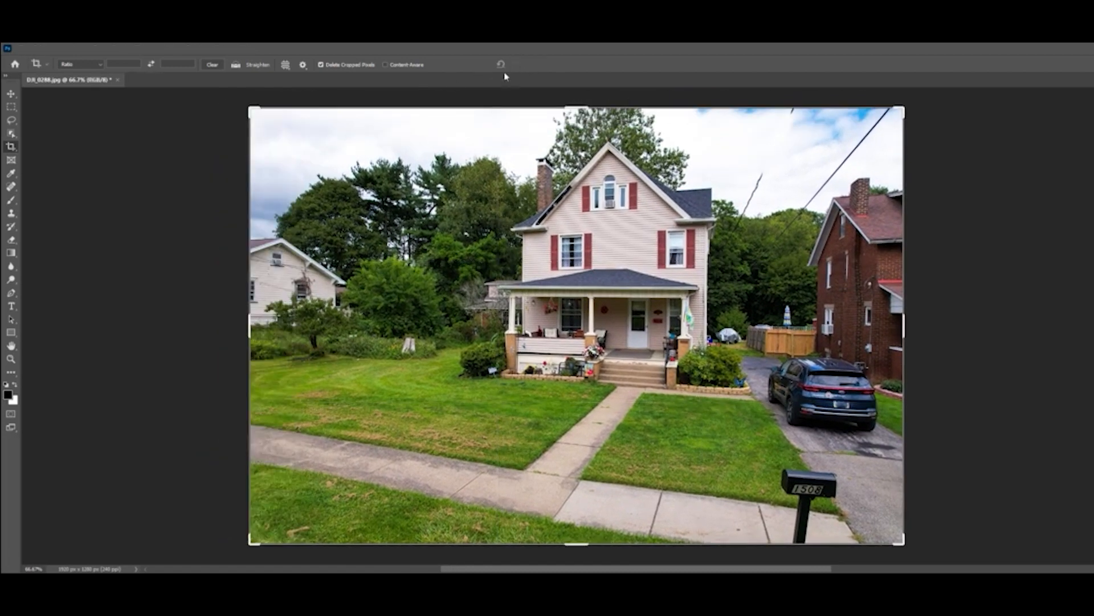
{"action": "left_click_drag", "start_coordinate": [242, 104], "coordinate": [238, 114]}
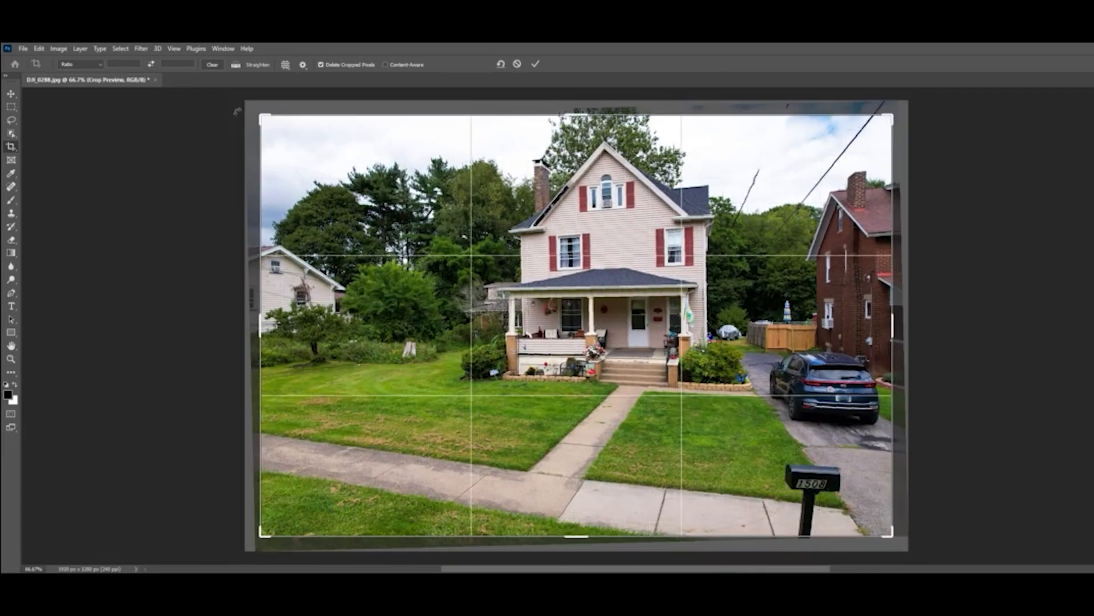
{"action": "left_click", "coordinate": [536, 64]}
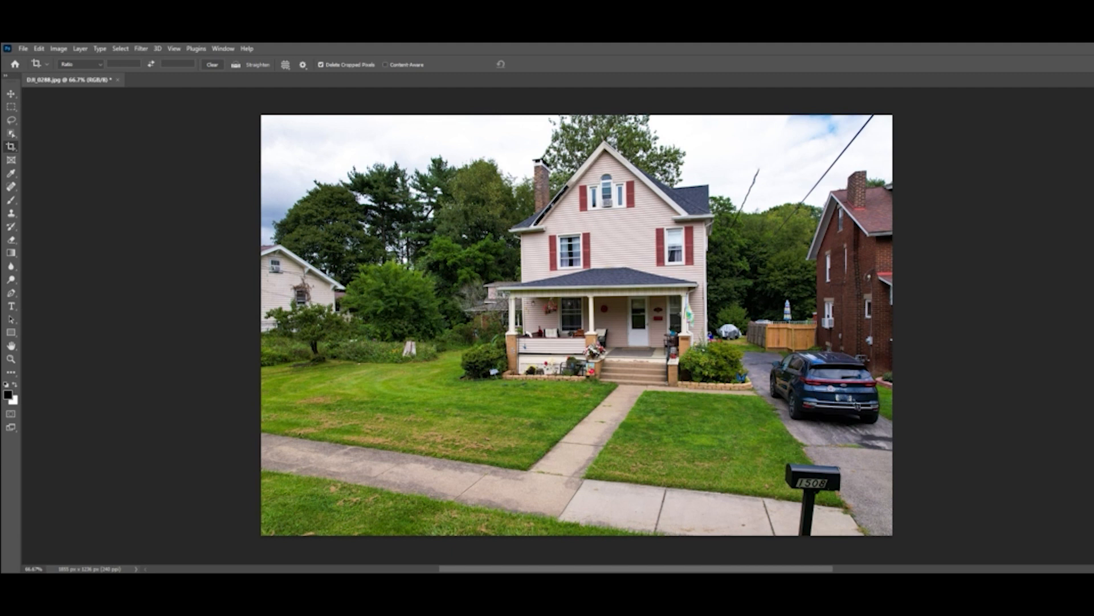
Step: Select the car's licence plate with a rectangular marquee and apply a Gaussian Blur strong enough to make it unreadable
{"action": "left_click", "coordinate": [10, 358]}
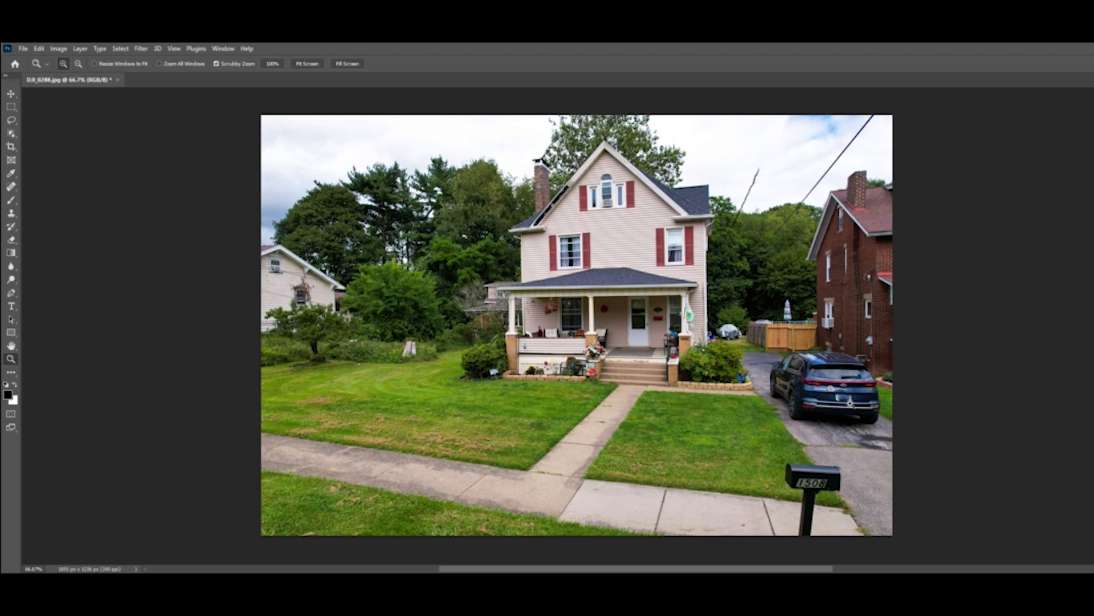
{"action": "left_click", "coordinate": [849, 402]}
{"action": "left_click_drag", "start_coordinate": [849, 403], "coordinate": [840, 384]}
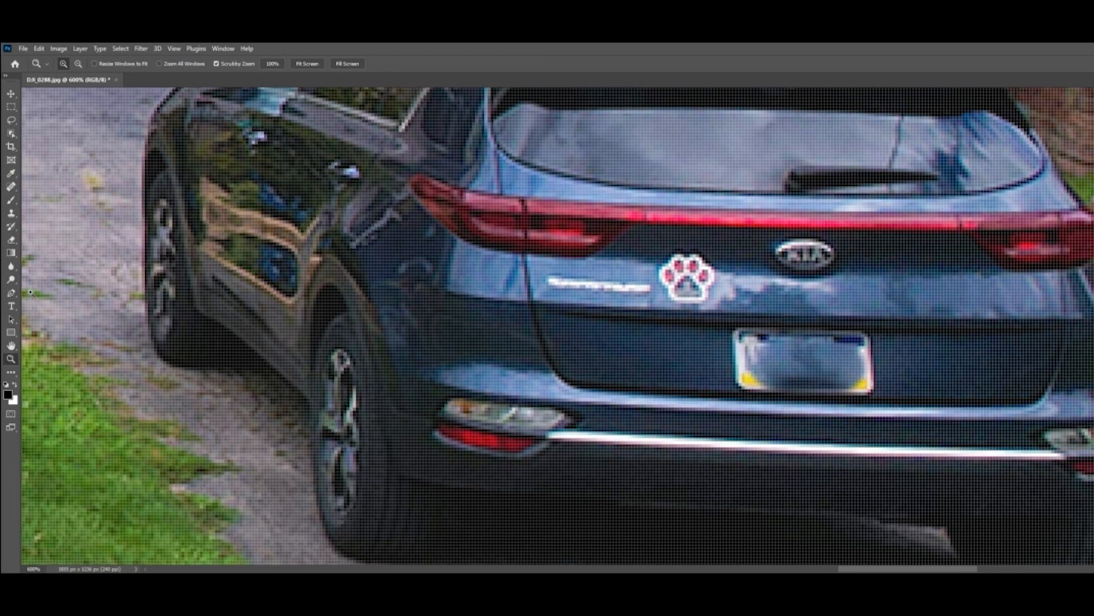
{"action": "left_click", "coordinate": [11, 107]}
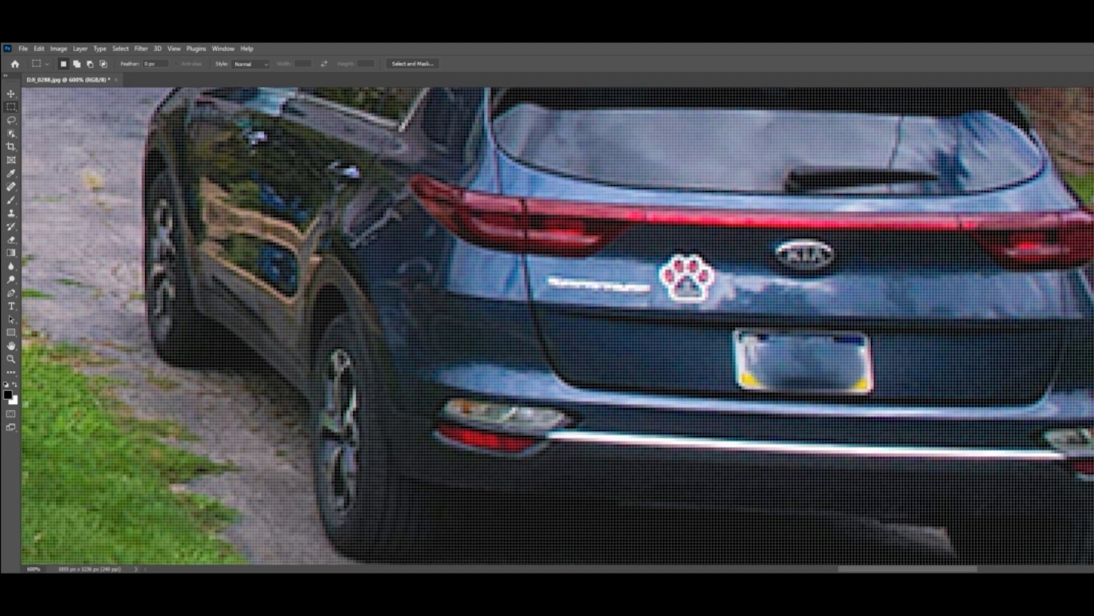
{"action": "left_click_drag", "start_coordinate": [735, 329], "coordinate": [871, 398]}
{"action": "left_click", "coordinate": [141, 49]}
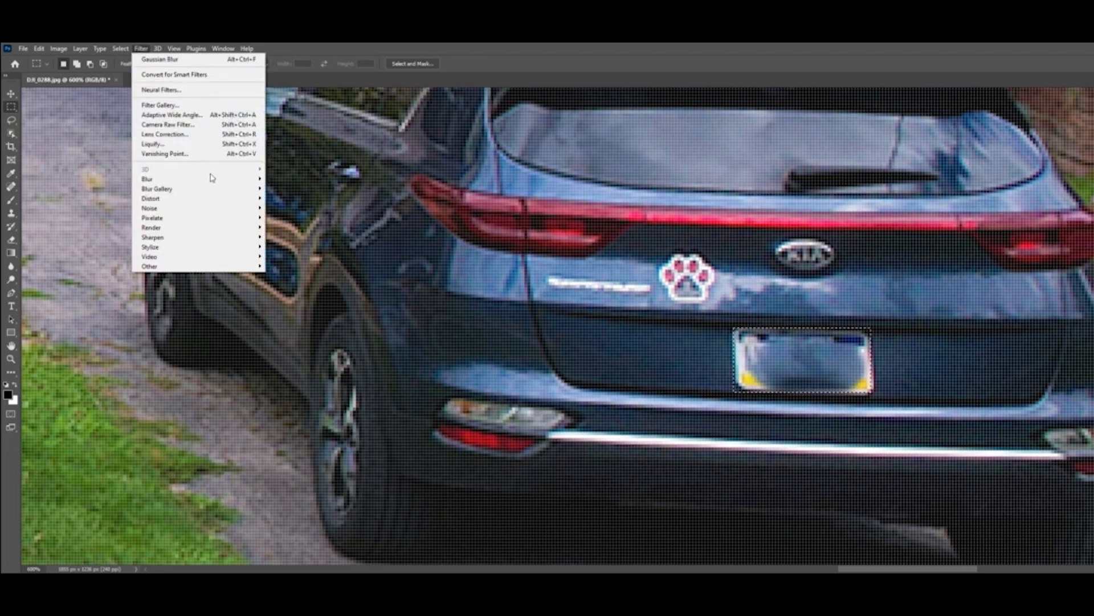
{"action": "mouse_move", "coordinate": [222, 191]}
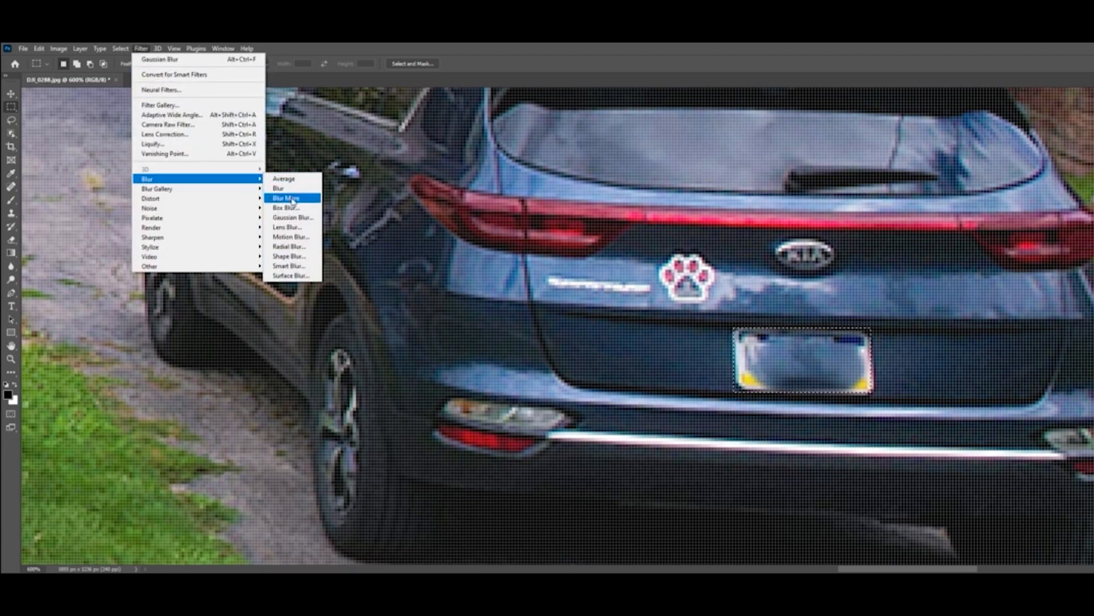
{"action": "left_click", "coordinate": [293, 217]}
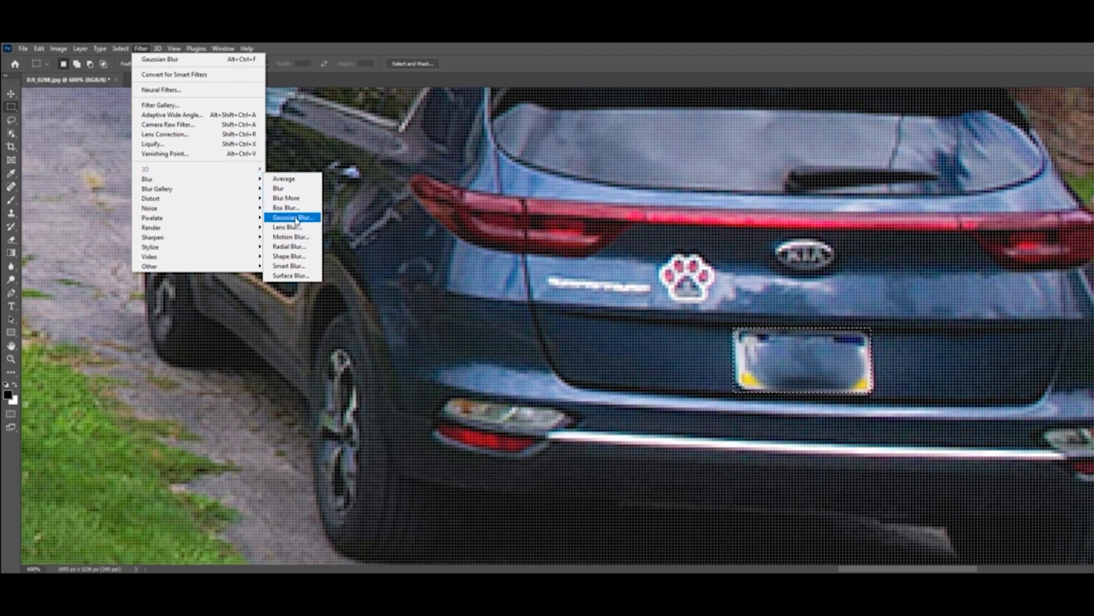
{"action": "left_click_drag", "start_coordinate": [591, 311], "coordinate": [599, 311]}
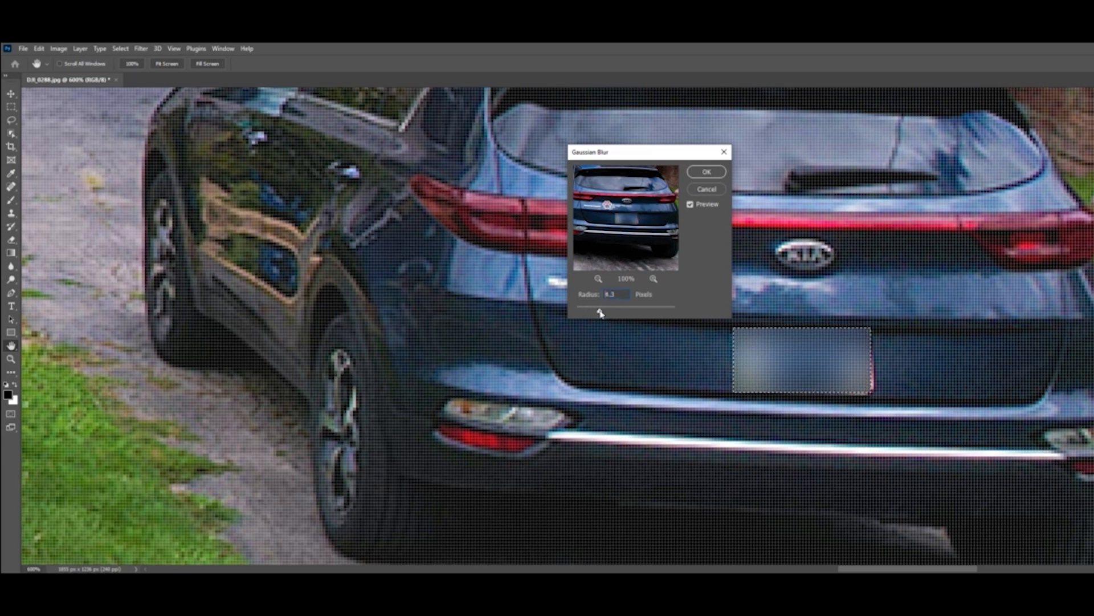
{"action": "left_click", "coordinate": [707, 172]}
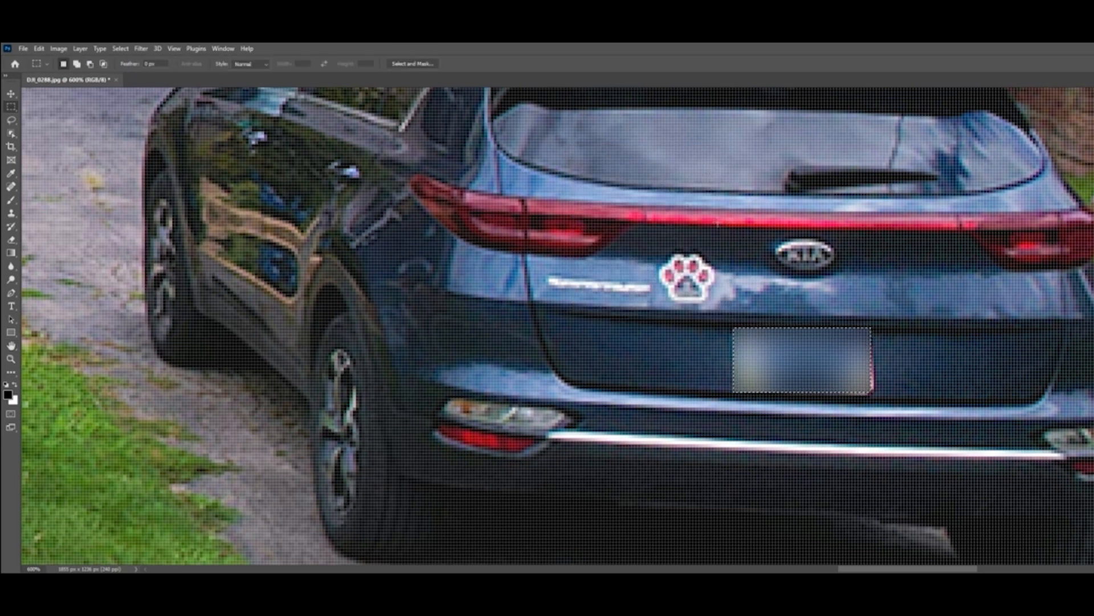
Step: Fit the whole photo on screen and clear the selection around the licence plate
{"action": "left_click", "coordinate": [11, 358]}
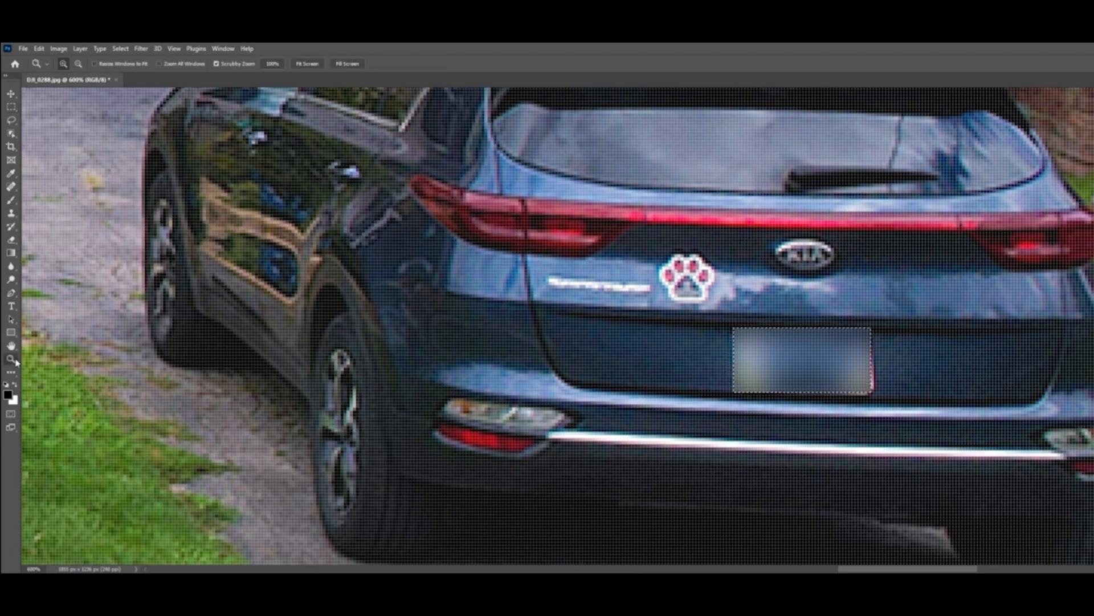
{"action": "right_click", "coordinate": [377, 338]}
{"action": "left_click", "coordinate": [390, 349]}
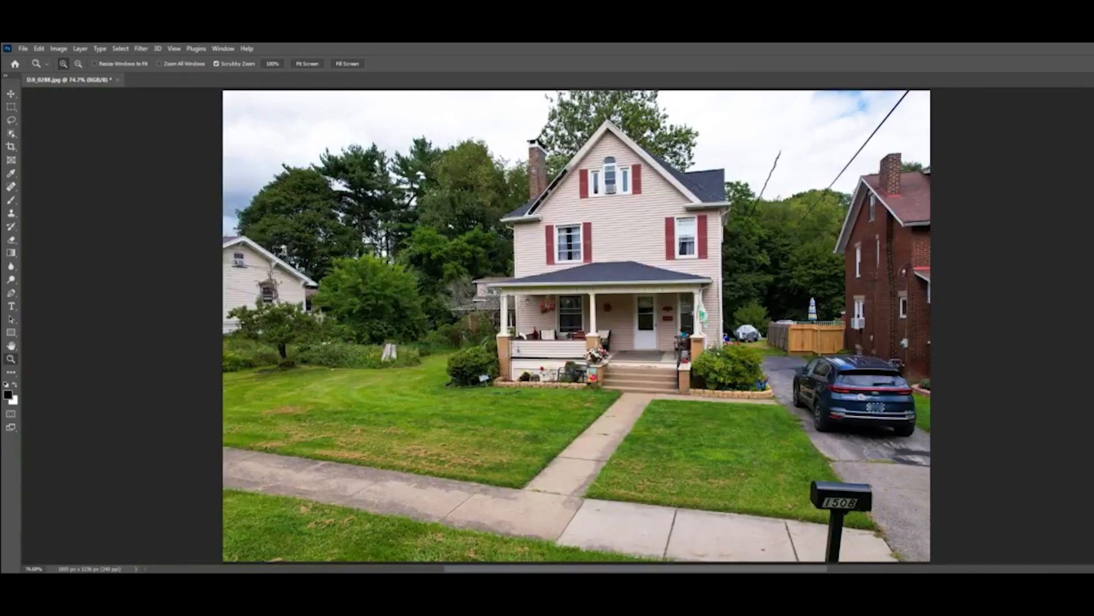
{"action": "left_click", "coordinate": [11, 106]}
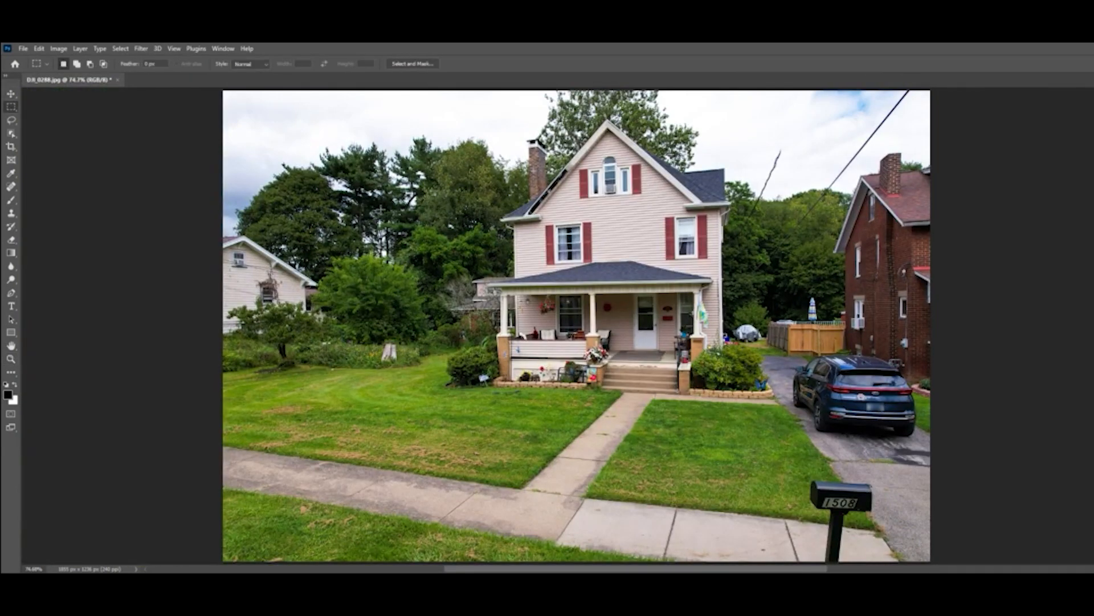